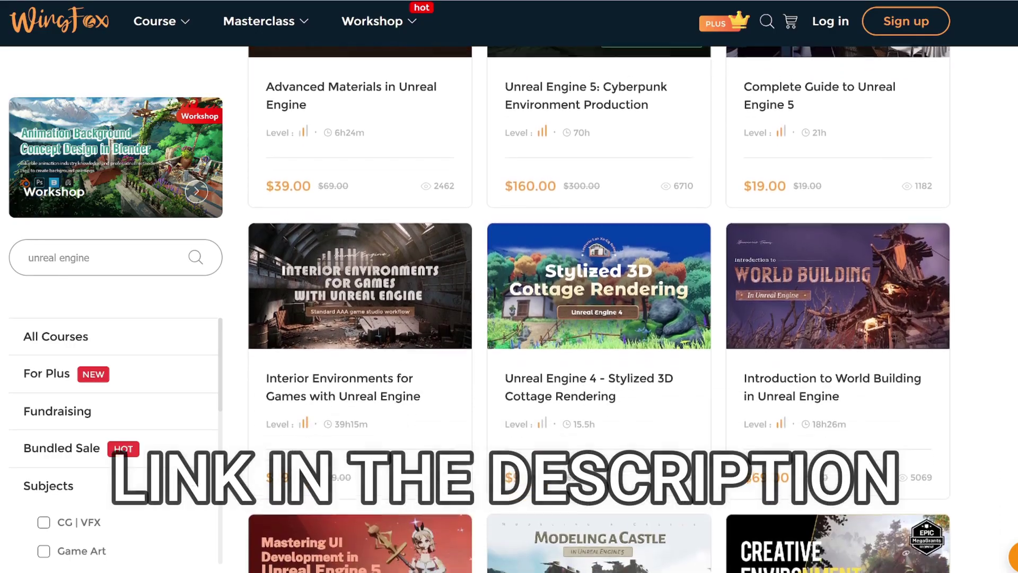
# - Scroll further down the WingFox course grid filtered by 'unreal engine'
pyautogui.scroll(-8, 599, 308)
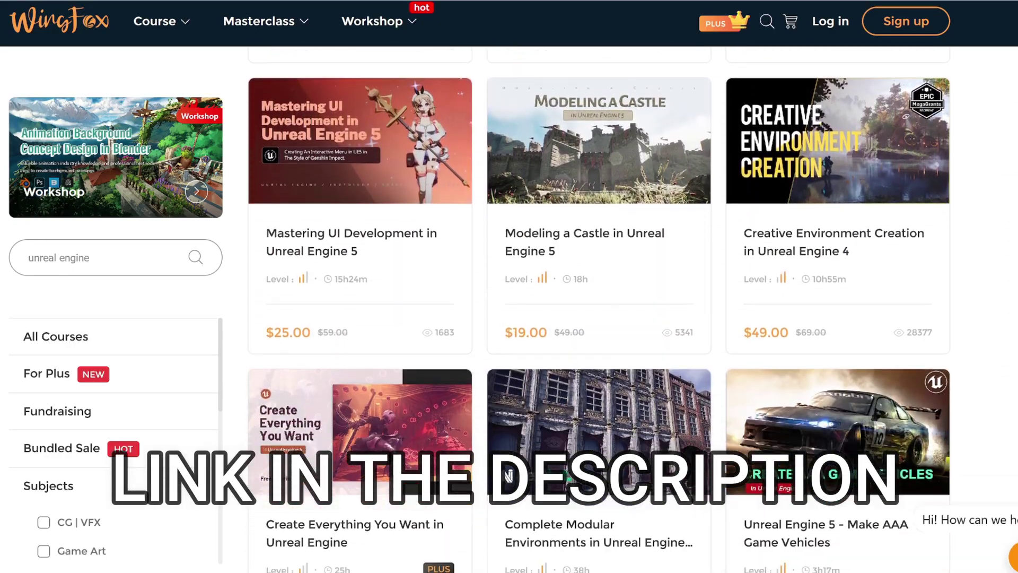
pyautogui.scroll(-8, 599, 307)
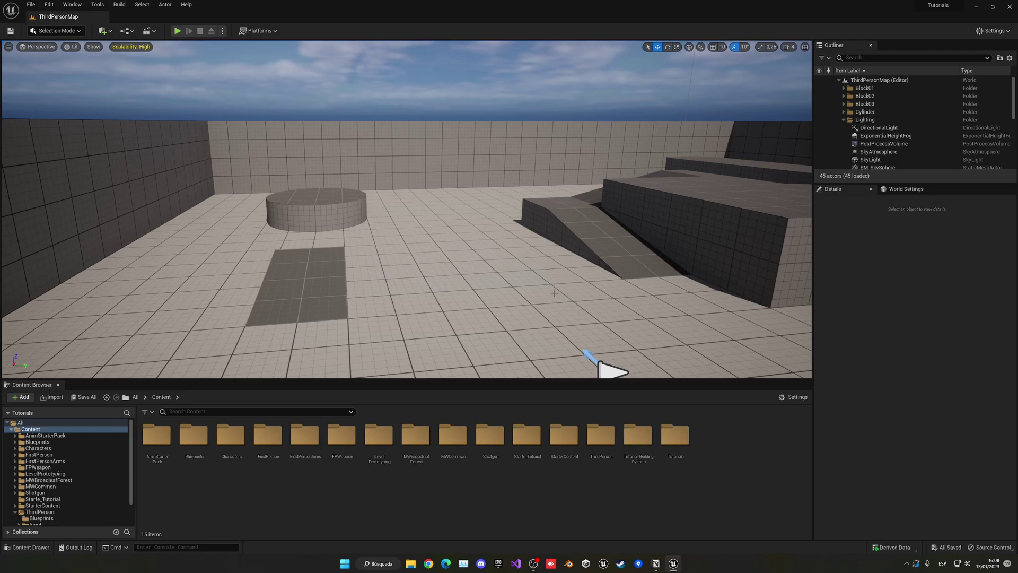
# - Open Packaging Settings from Platforms and change Build Configuration from Shipping to Development
pyautogui.click(259, 30)
pyautogui.click(296, 207)
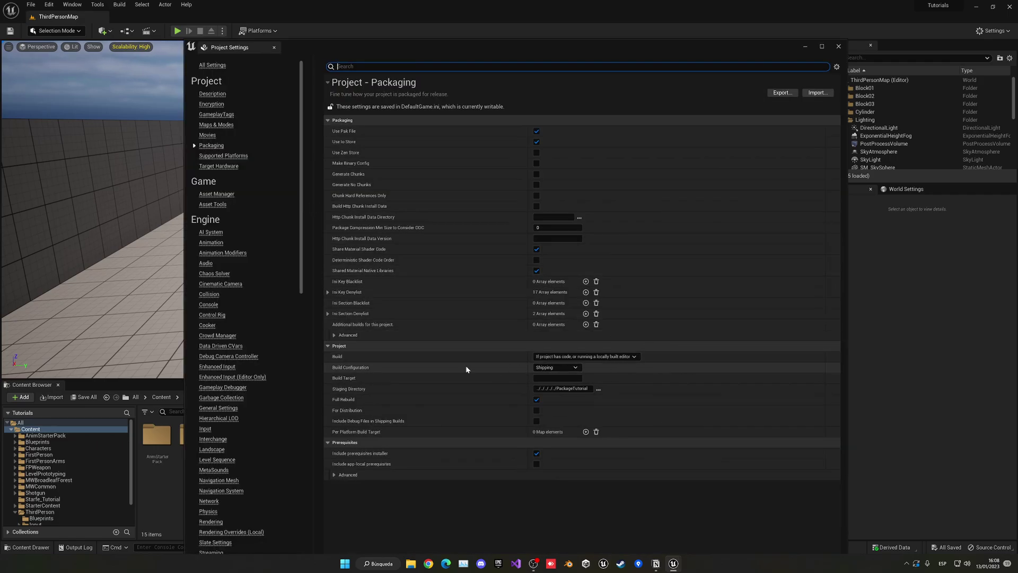
pyautogui.click(567, 369)
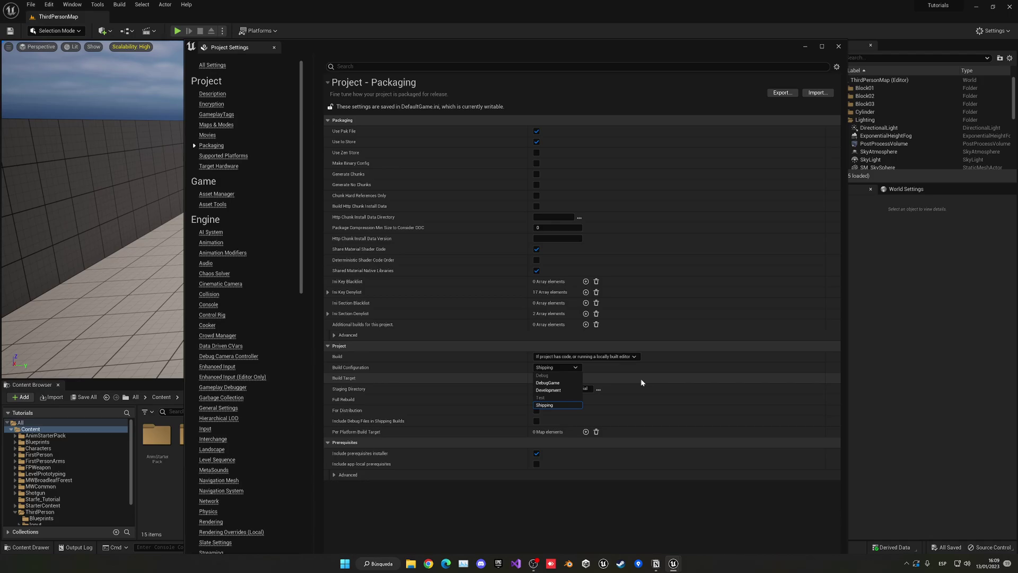
pyautogui.click(548, 390)
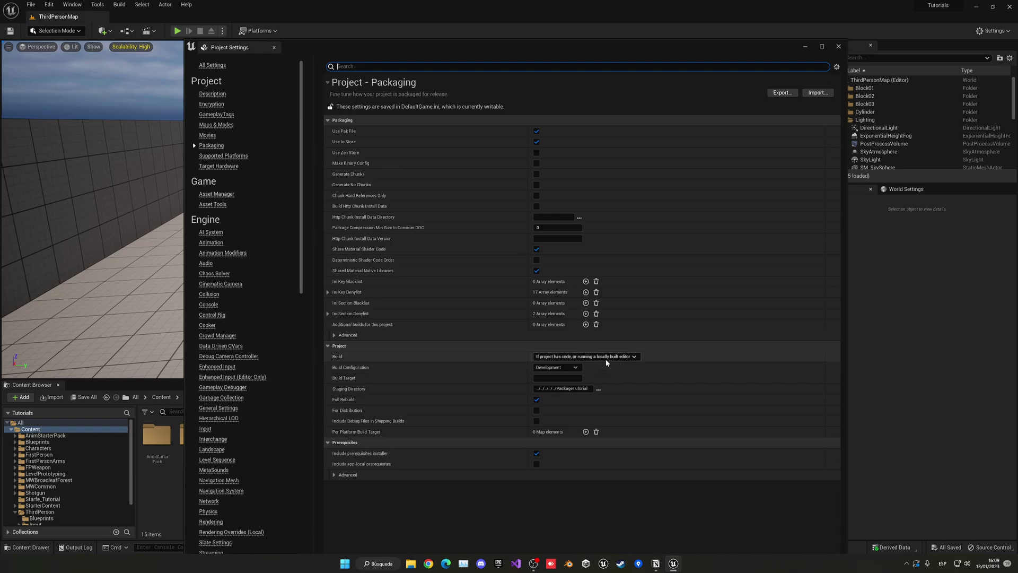
pyautogui.click(566, 368)
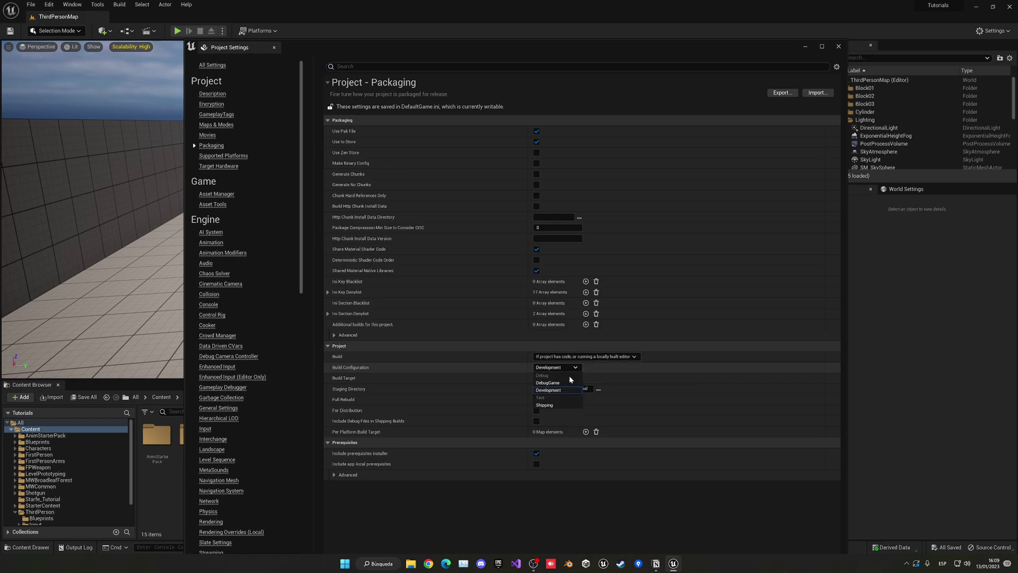
# - Set Build Configuration to Shipping and toggle Full Rebuild off, on, then off again
pyautogui.click(557, 405)
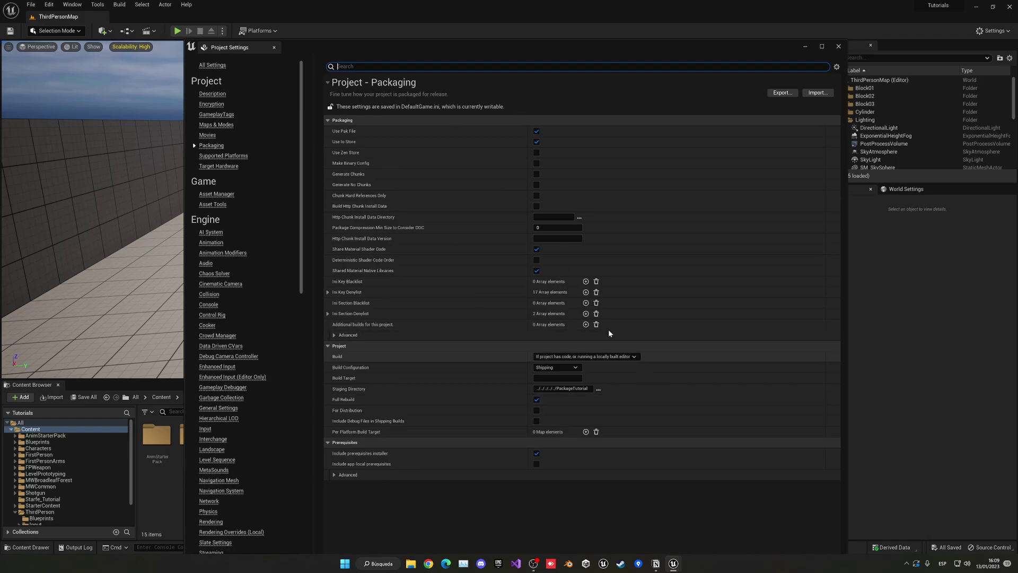
pyautogui.click(537, 401)
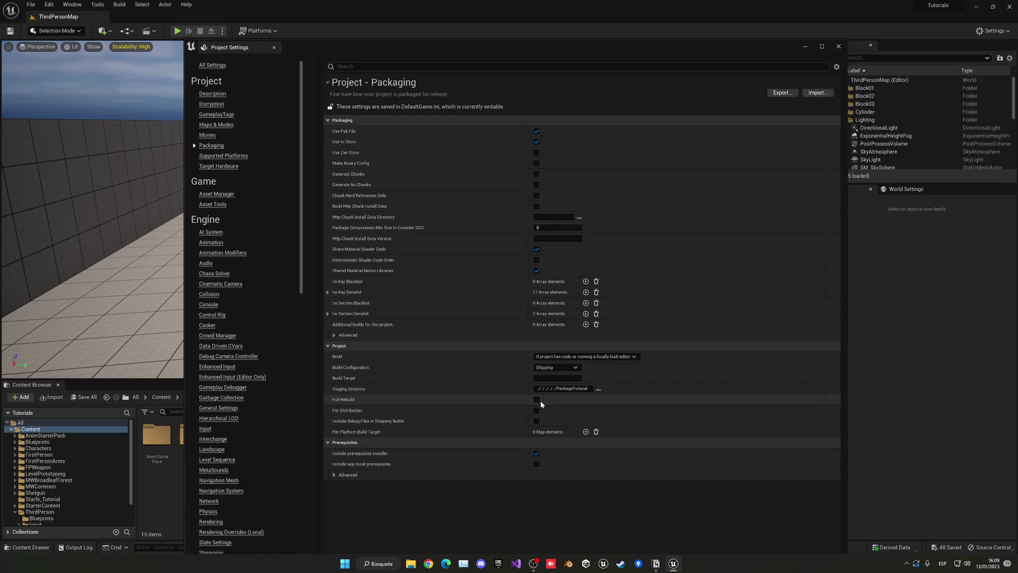
pyautogui.click(539, 400)
pyautogui.click(536, 399)
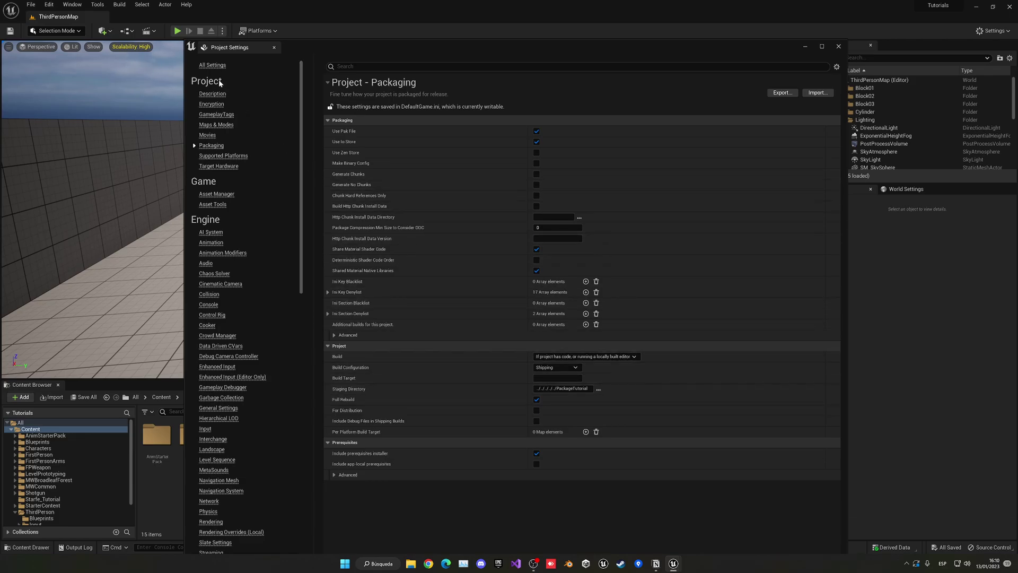
# - Open Maps & Modes and check the Game Default Map list, keeping ThirdPersonMap
pyautogui.click(216, 124)
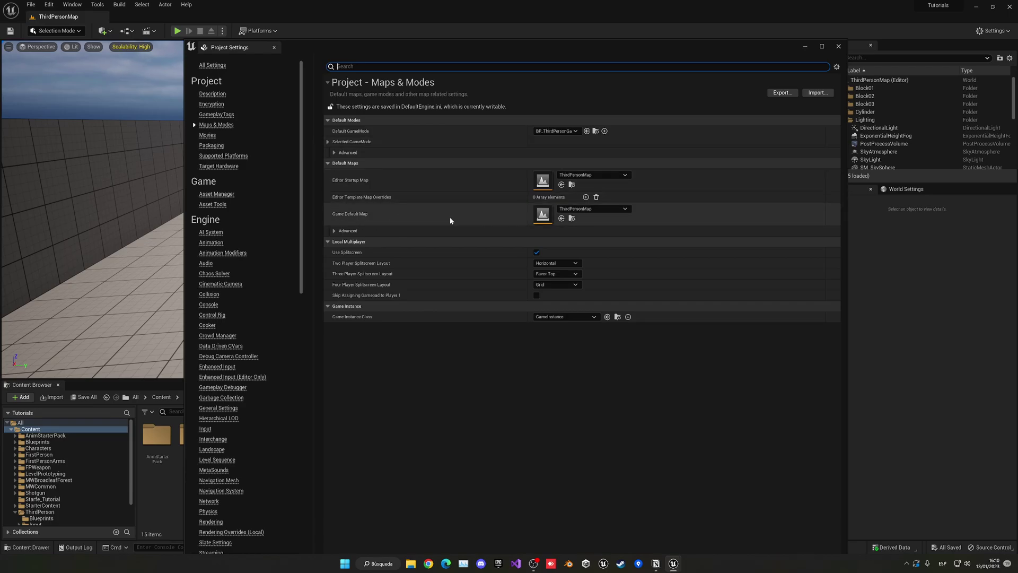
pyautogui.click(623, 209)
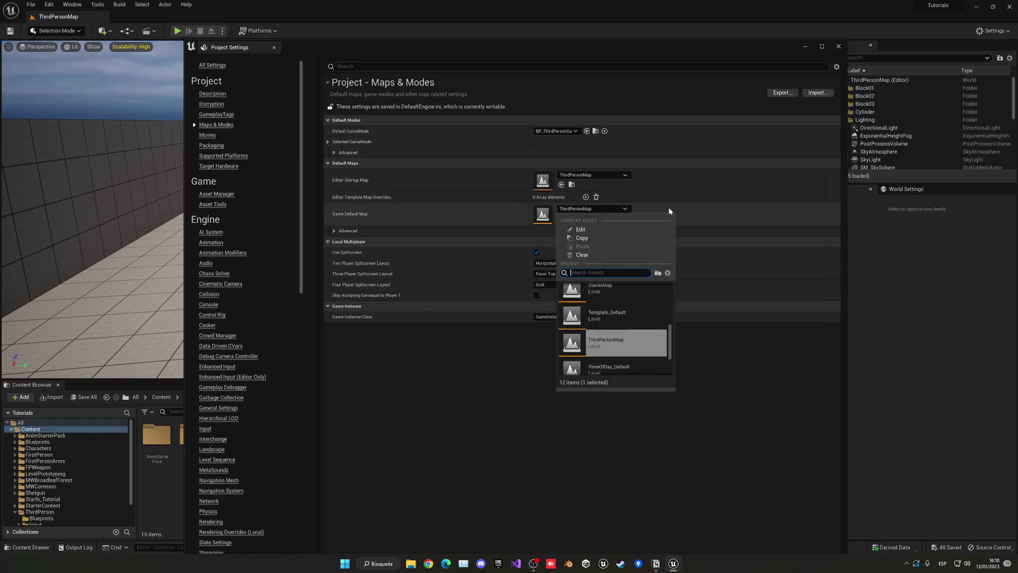
pyautogui.click(669, 211)
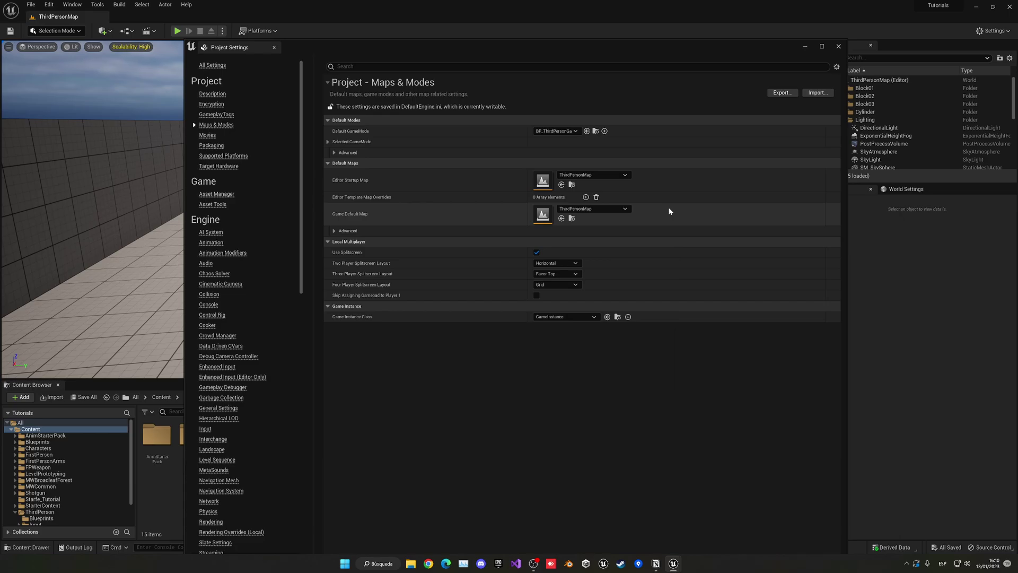
pyautogui.click(604, 210)
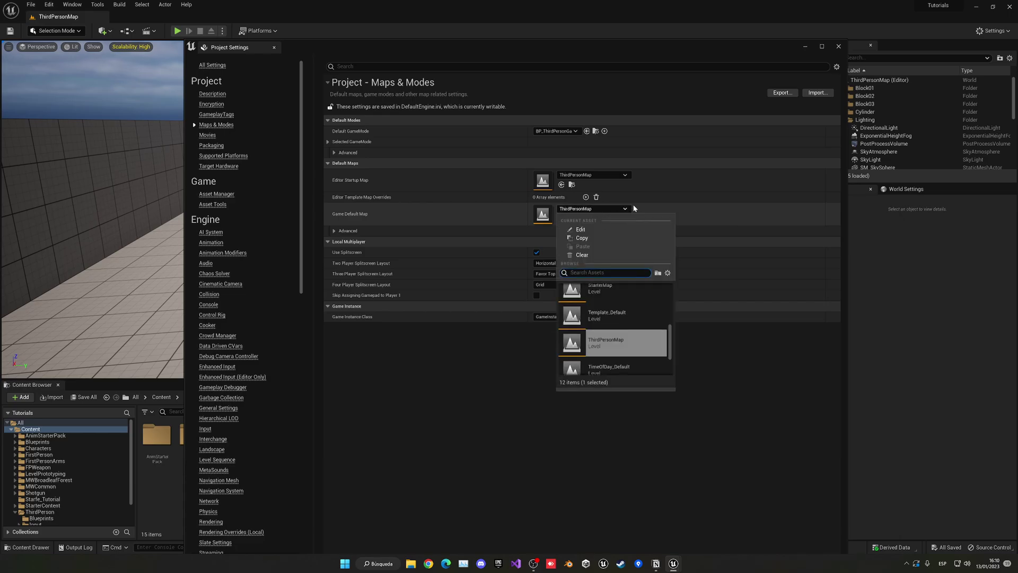
pyautogui.click(669, 211)
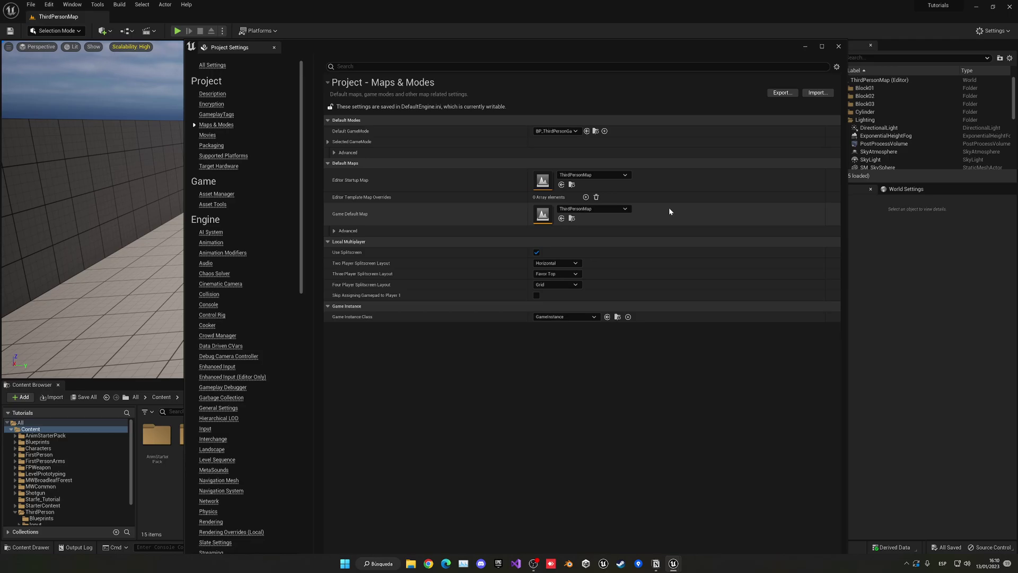
pyautogui.click(624, 208)
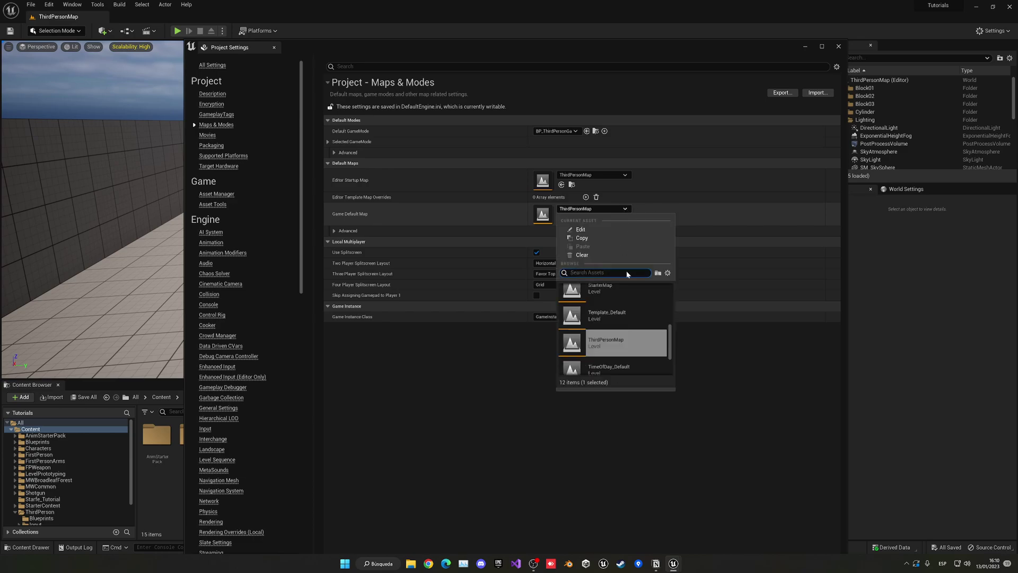
pyautogui.click(701, 225)
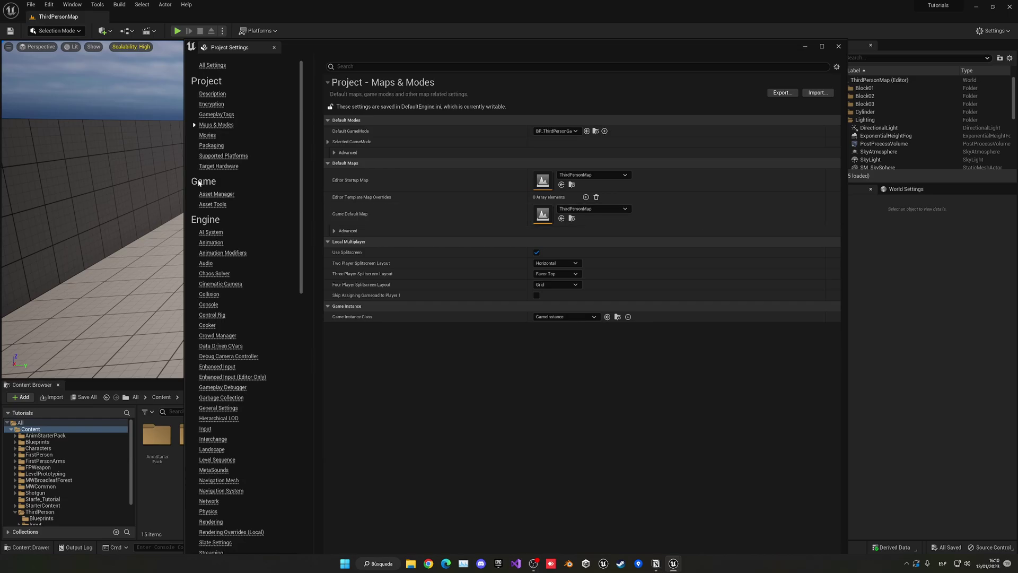
# - Open Supported Platforms and toggle All Platforms off and back on, leaving it enabled
pyautogui.click(238, 157)
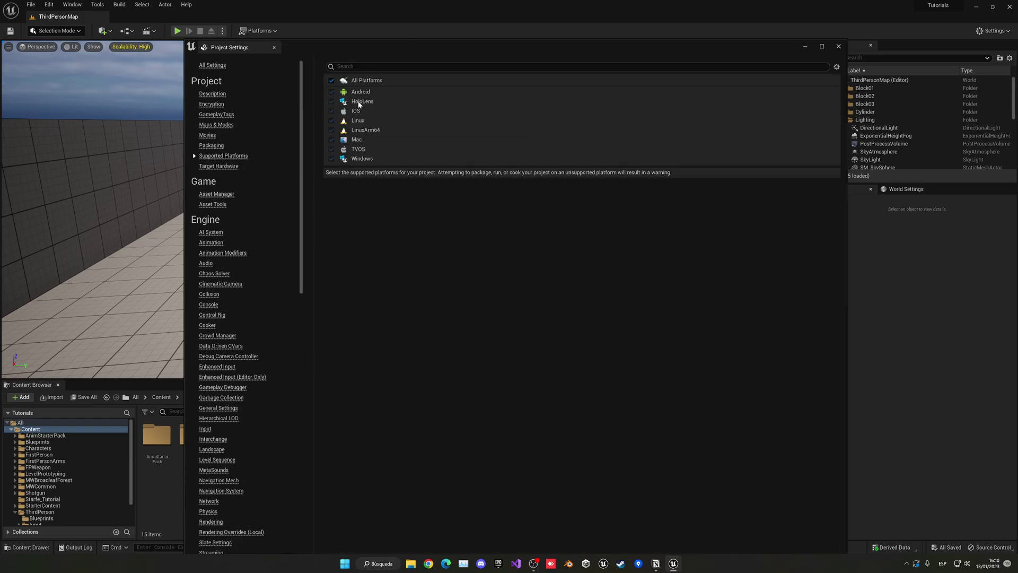
pyautogui.click(333, 80)
pyautogui.click(332, 81)
# - View the Description page with the Third Person BP Game Template thumbnail, name, ID and version
pyautogui.click(212, 93)
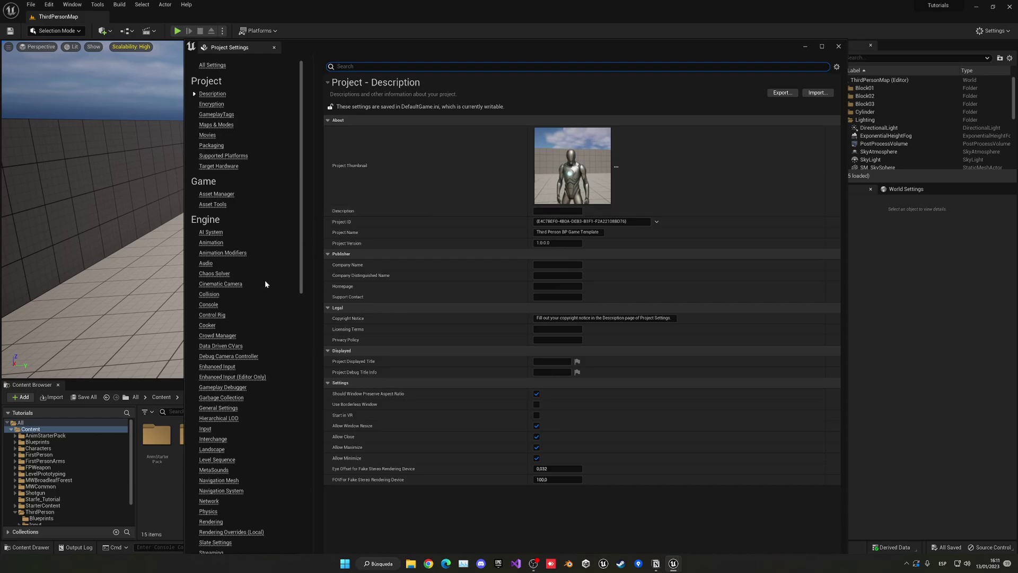
pyautogui.scroll(-10, 259, 281)
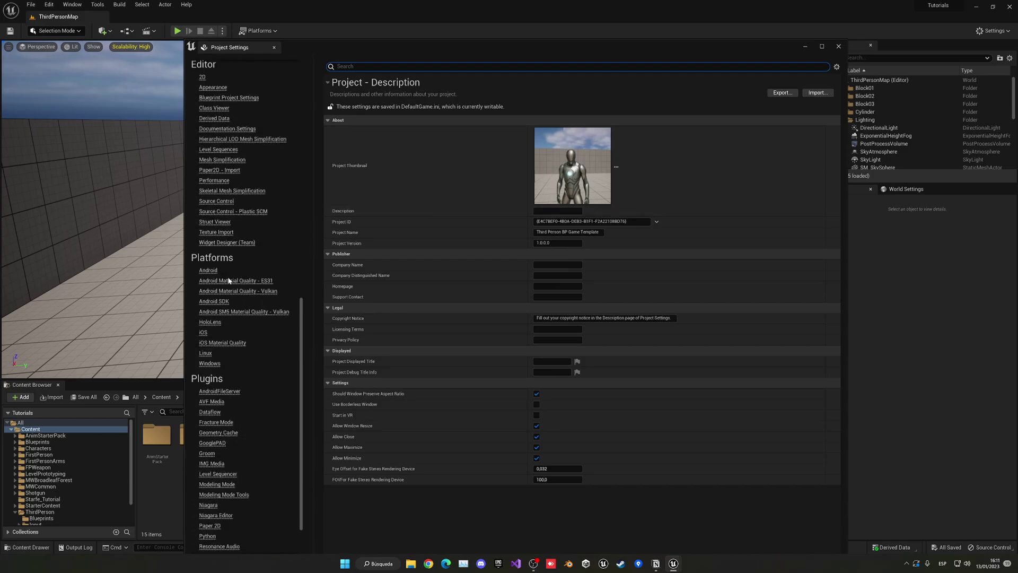
# - Review the Windows platform settings, briefly checking iOS, then close Project Settings
pyautogui.click(206, 364)
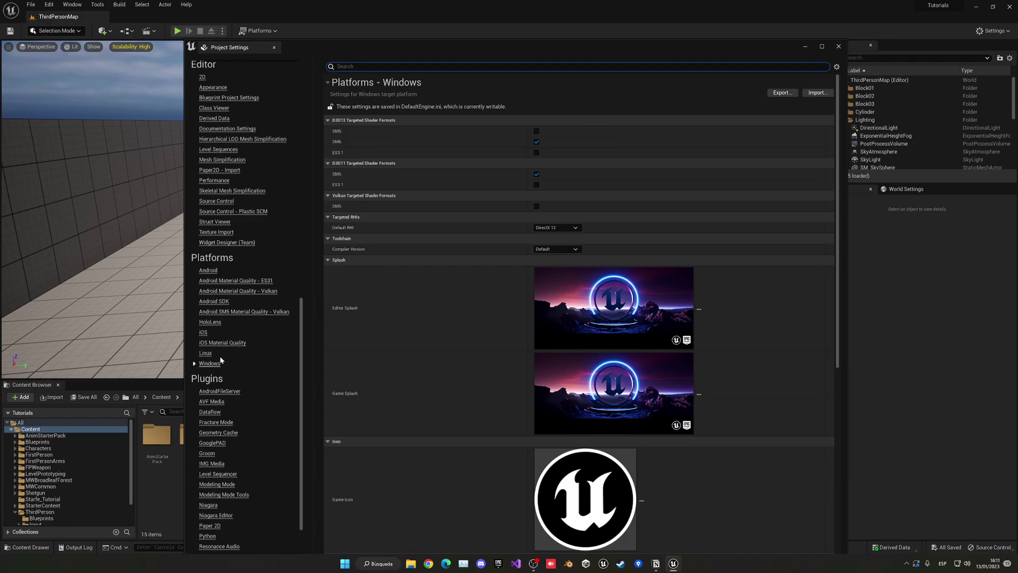
pyautogui.click(203, 333)
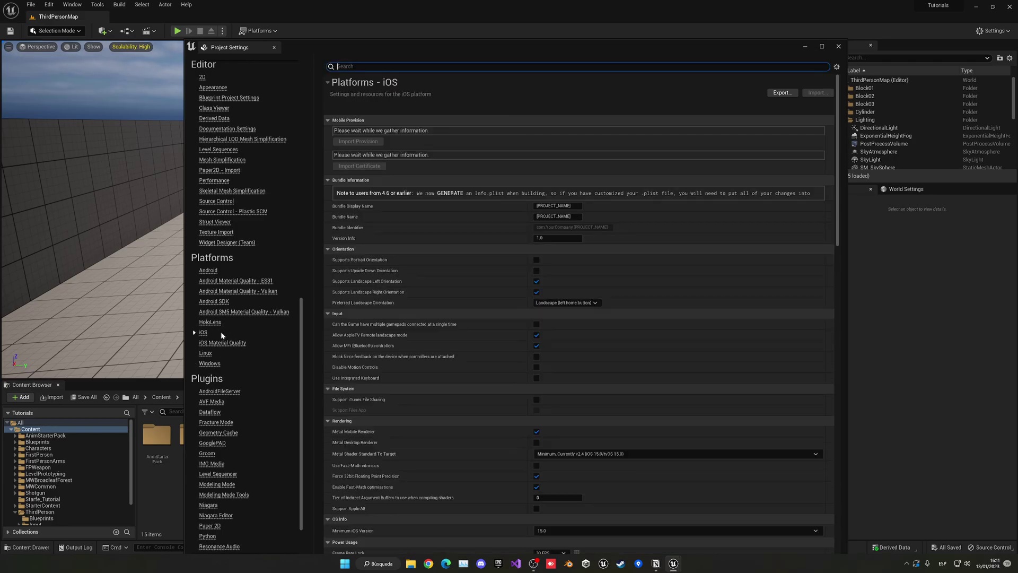
pyautogui.click(210, 364)
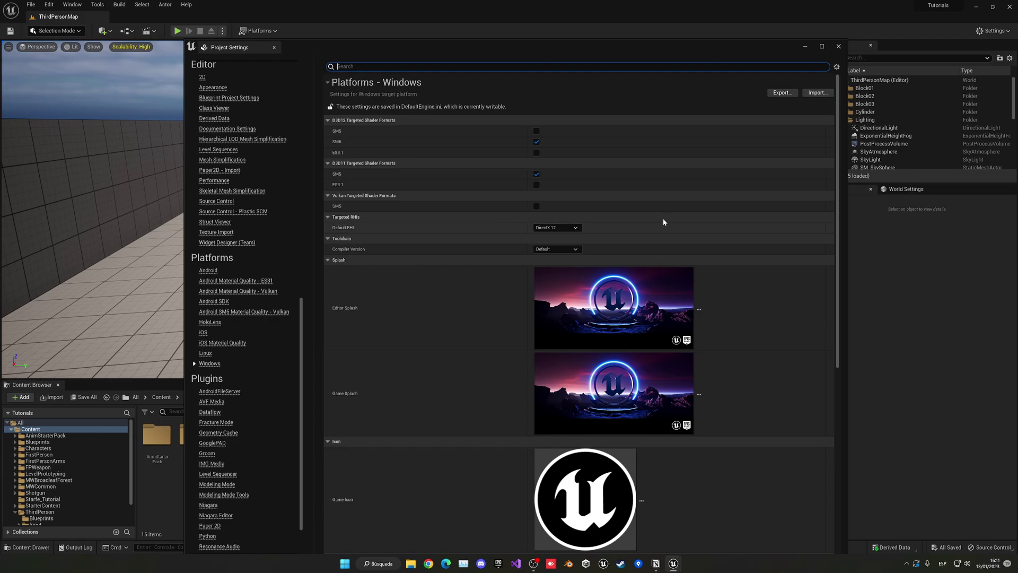
pyautogui.scroll(-4, 674, 211)
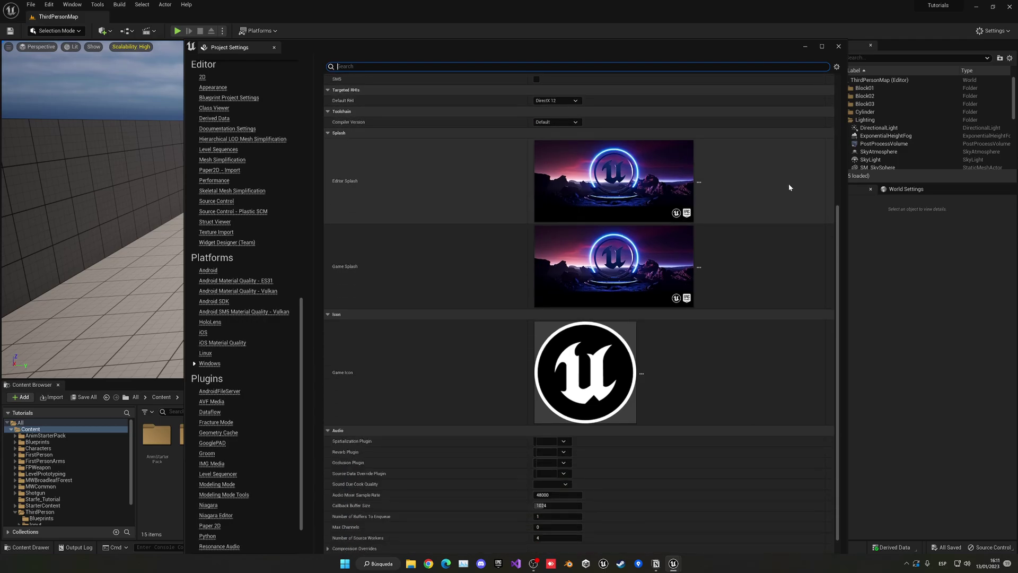
pyautogui.scroll(-1, 787, 186)
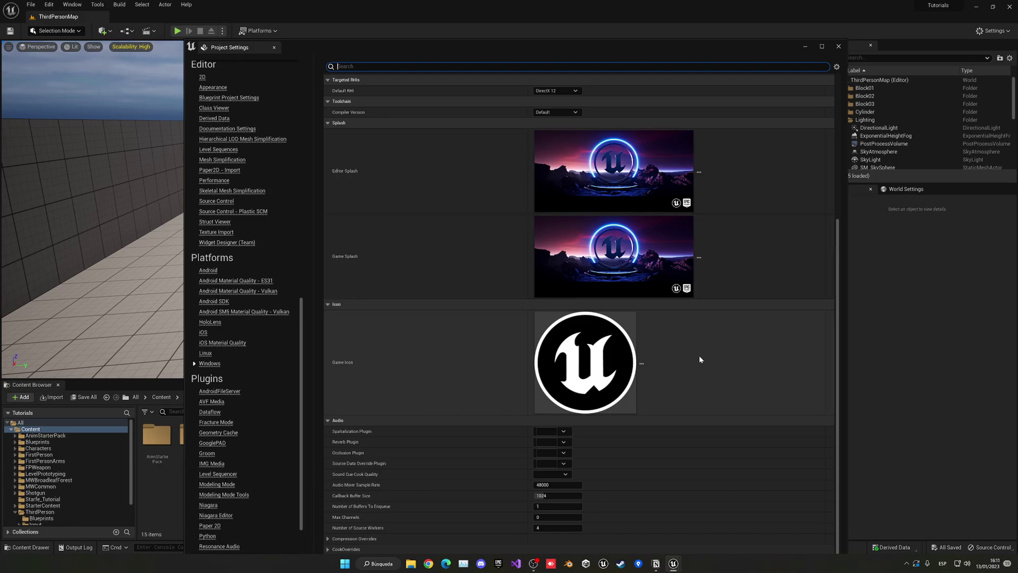
pyautogui.moveTo(682, 186)
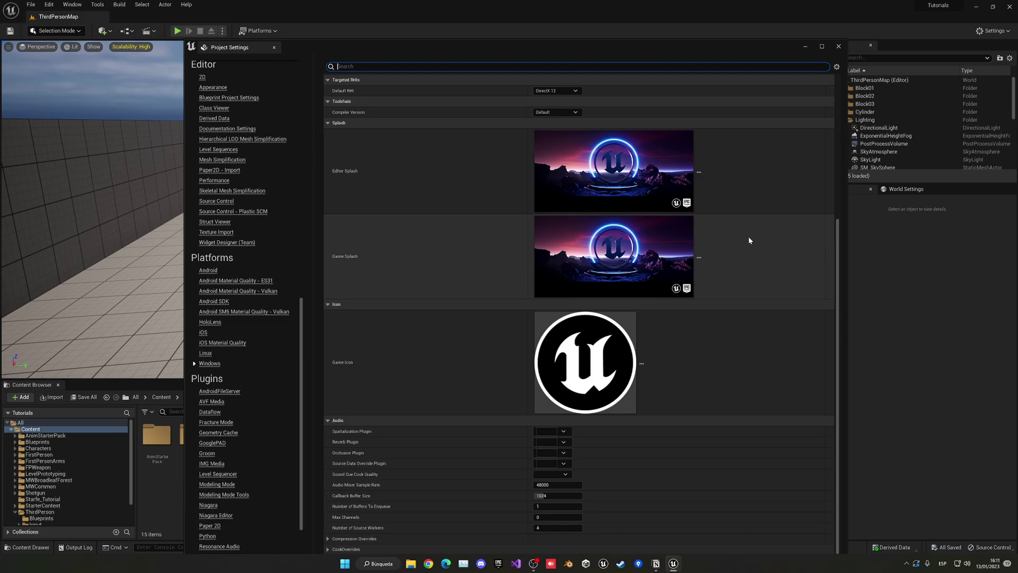
pyautogui.scroll(5, 748, 237)
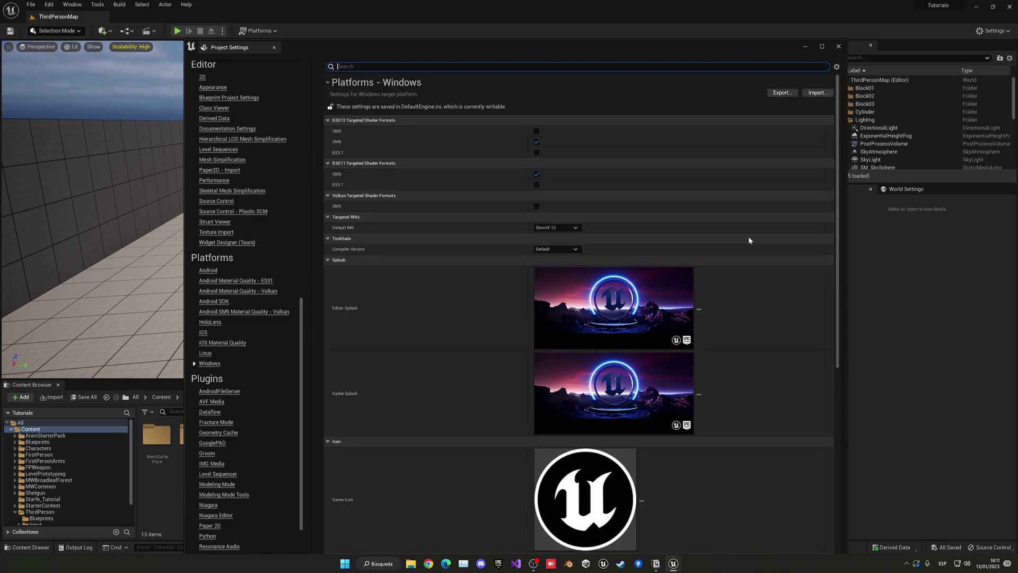
pyautogui.click(838, 46)
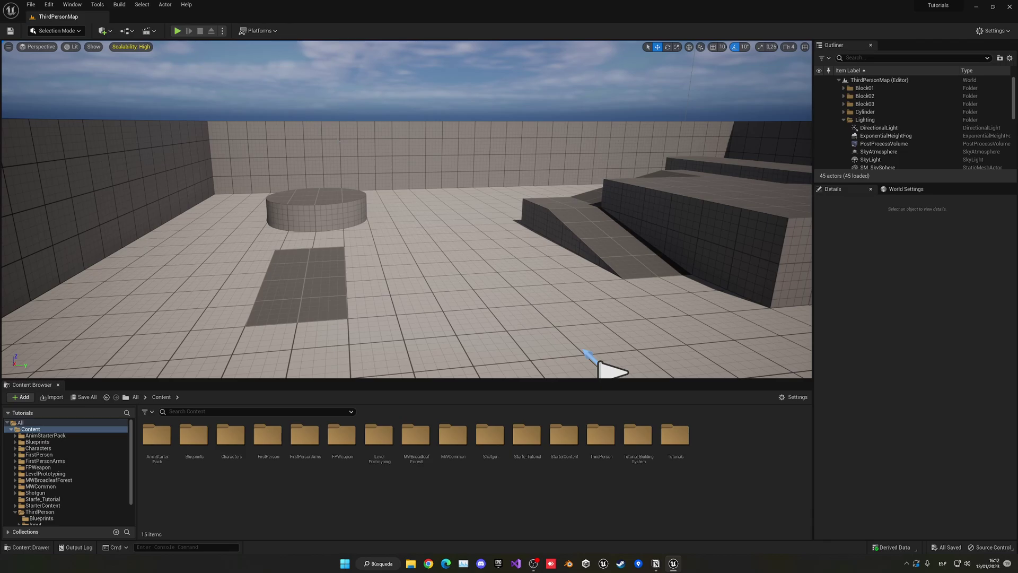
# - Bring up the Platforms Windows submenu with Use Project Setting (Shipping) selected
pyautogui.click(265, 32)
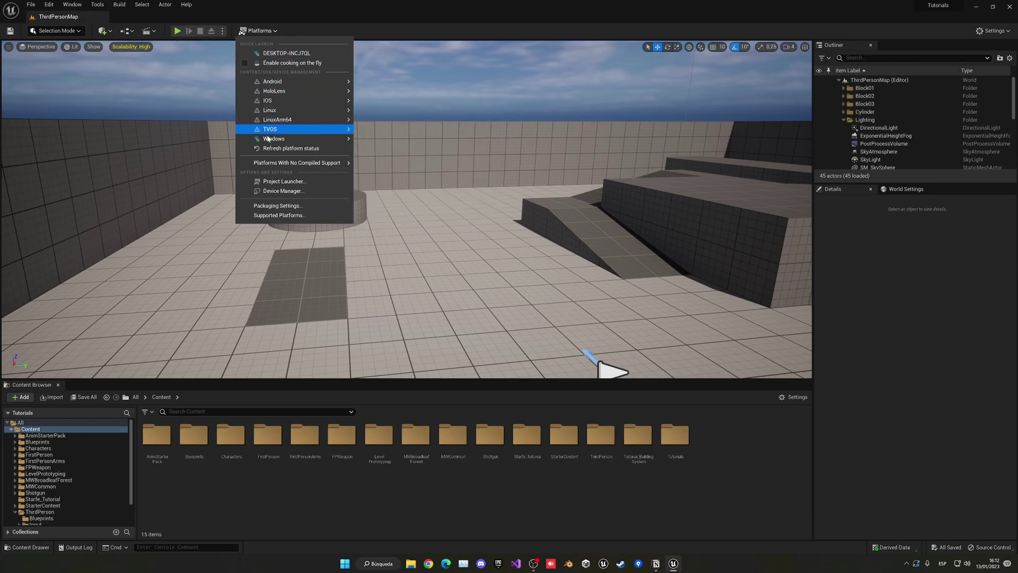
pyautogui.moveTo(284, 140)
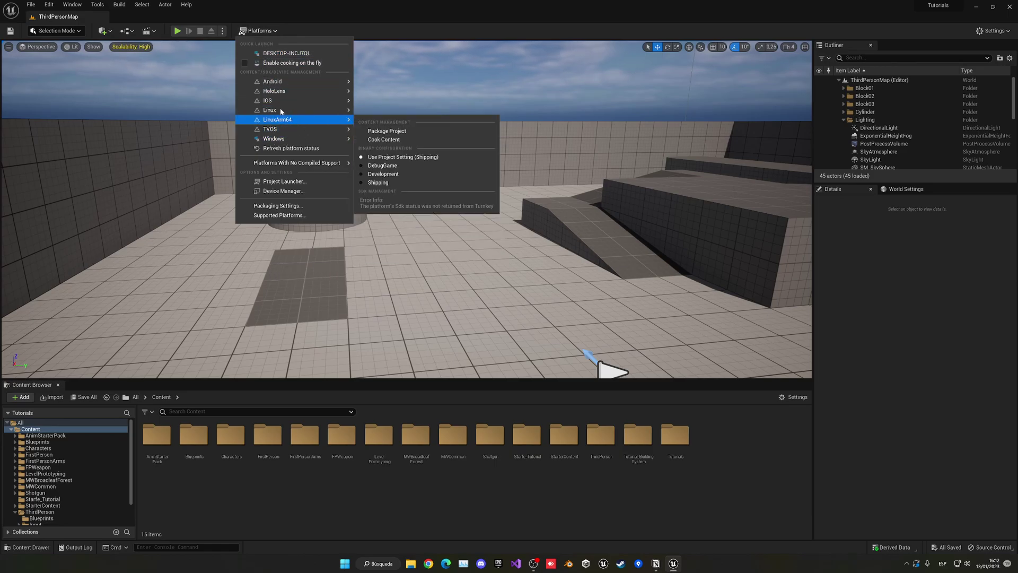
pyautogui.moveTo(285, 120)
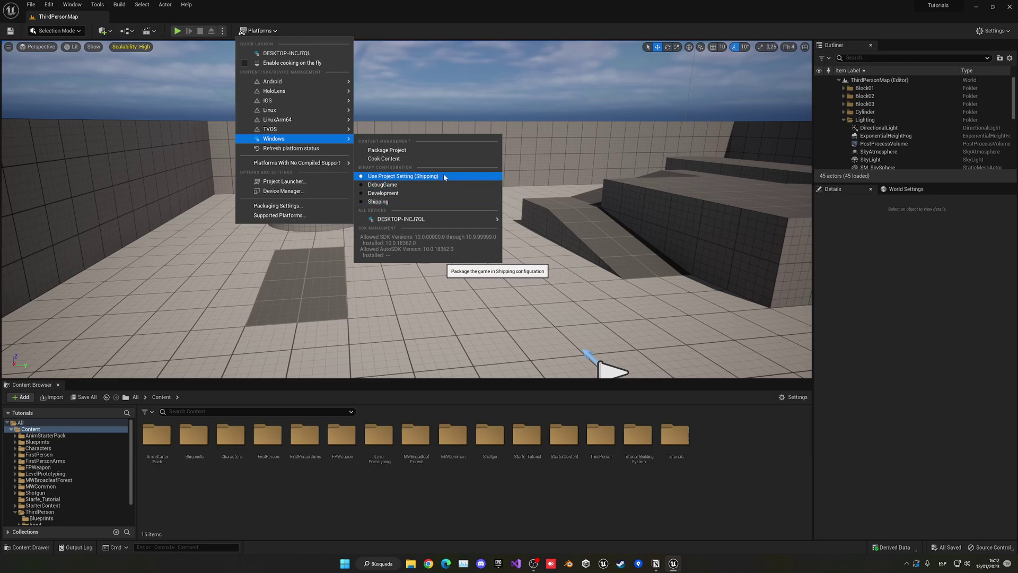
# - Package the project for Windows into the PackageTutorial folder
pyautogui.click(428, 151)
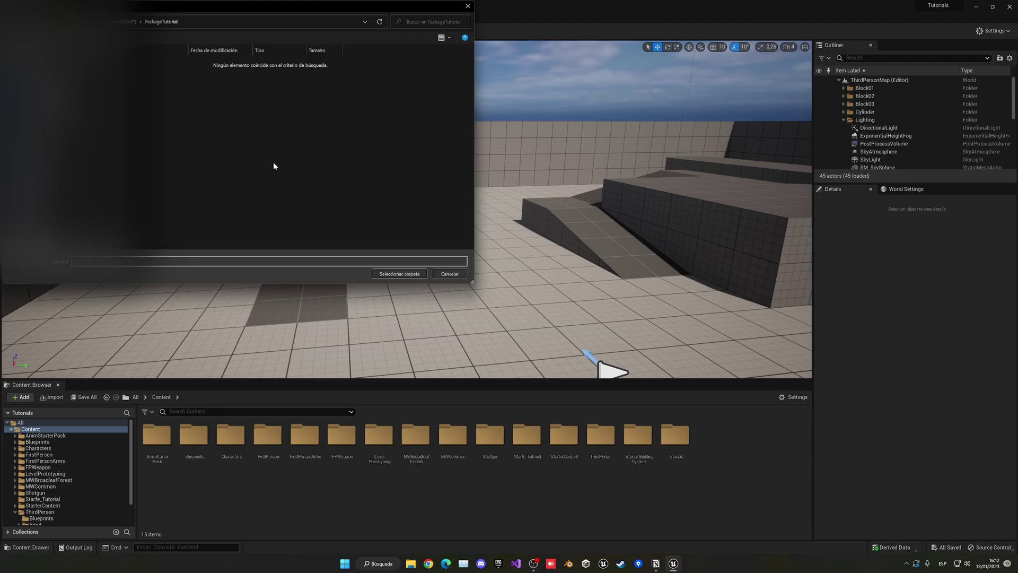
pyautogui.click(399, 273)
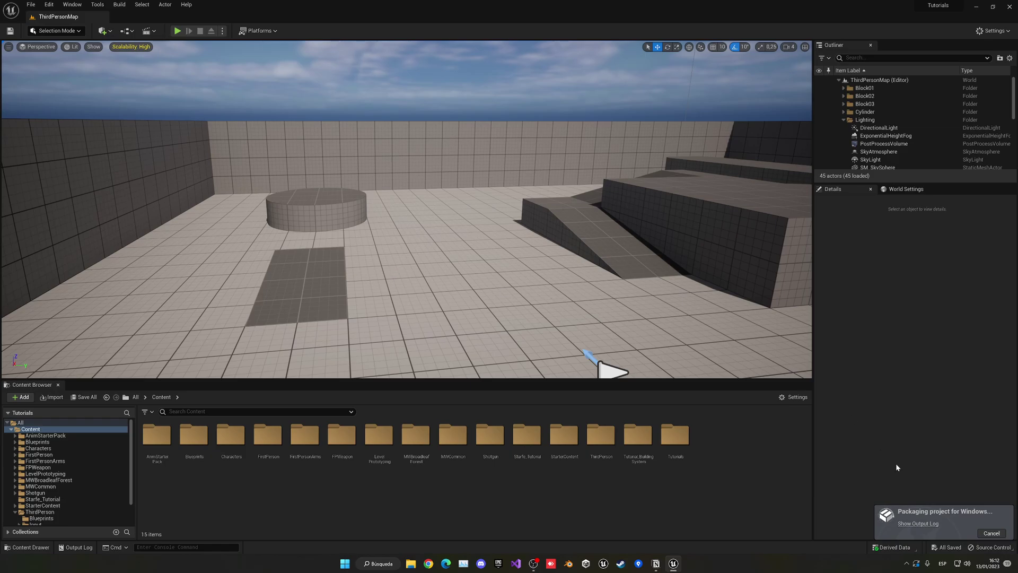
# - Open the Output Log from the packaging notification to follow the Windows build
pyautogui.click(918, 524)
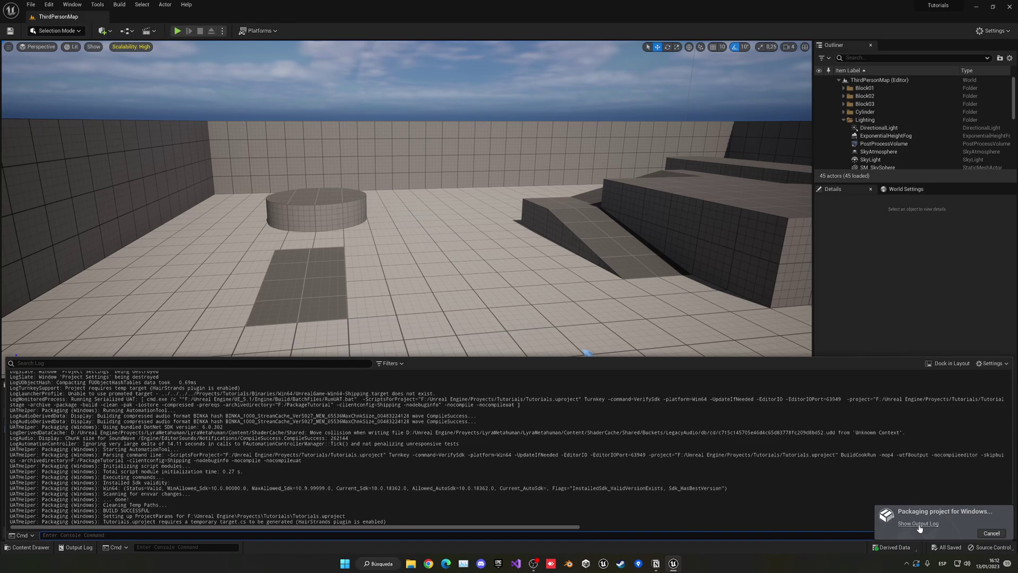